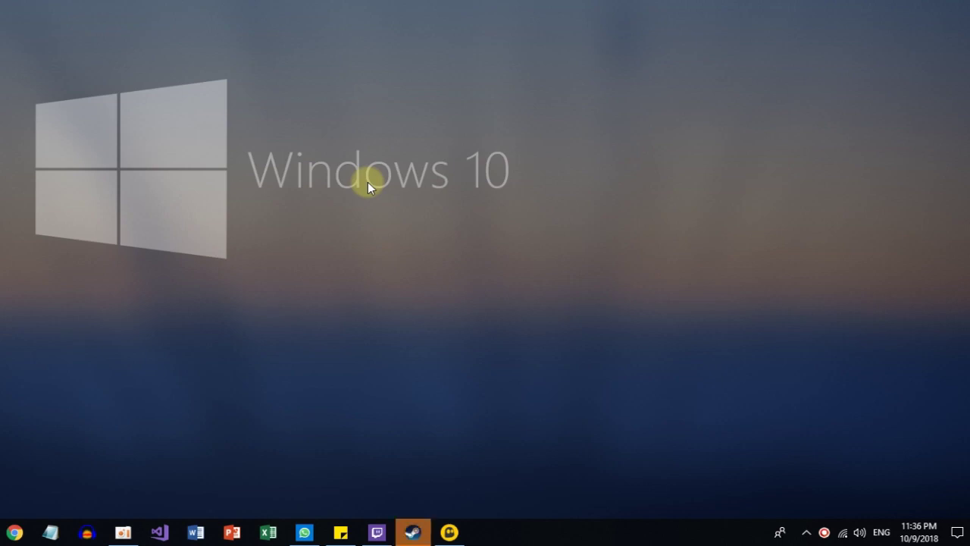
# - Open the Windows 10 Action Center with its notifications and VPN quick action
pyautogui.click(956, 533)
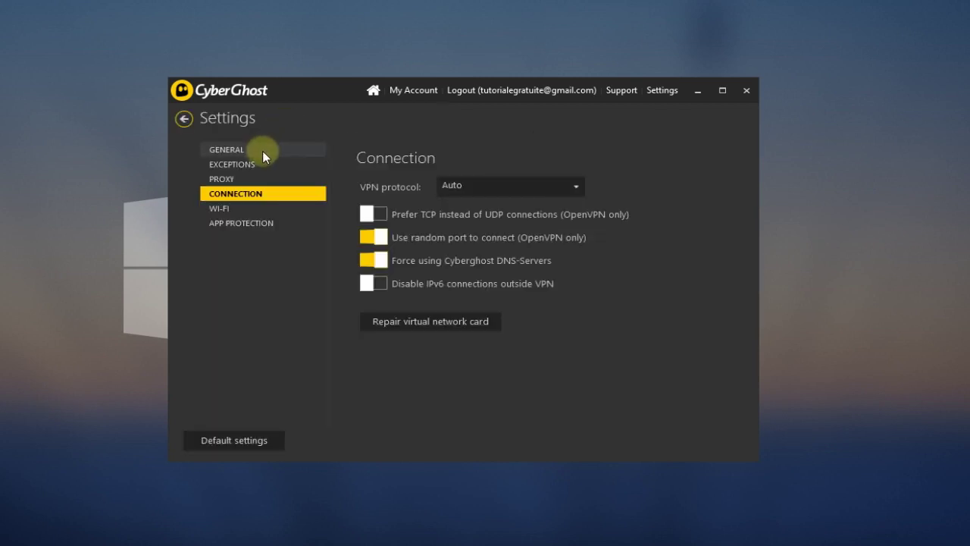
pyautogui.click(259, 151)
pyautogui.click(256, 165)
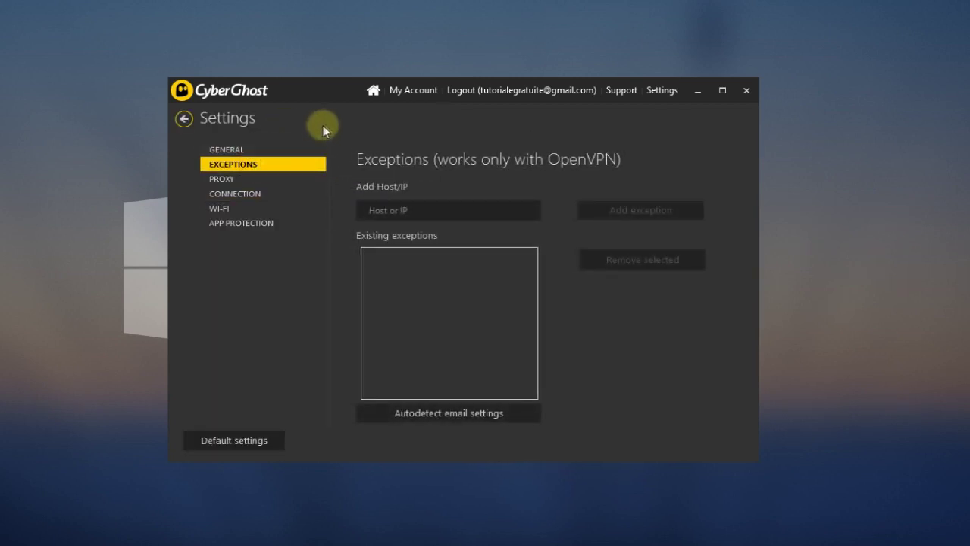
pyautogui.click(226, 178)
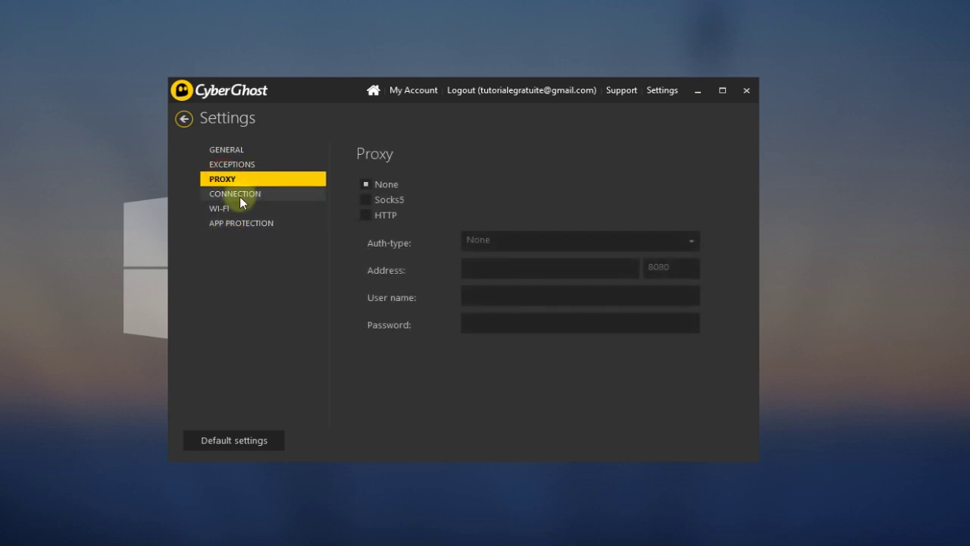
pyautogui.click(236, 194)
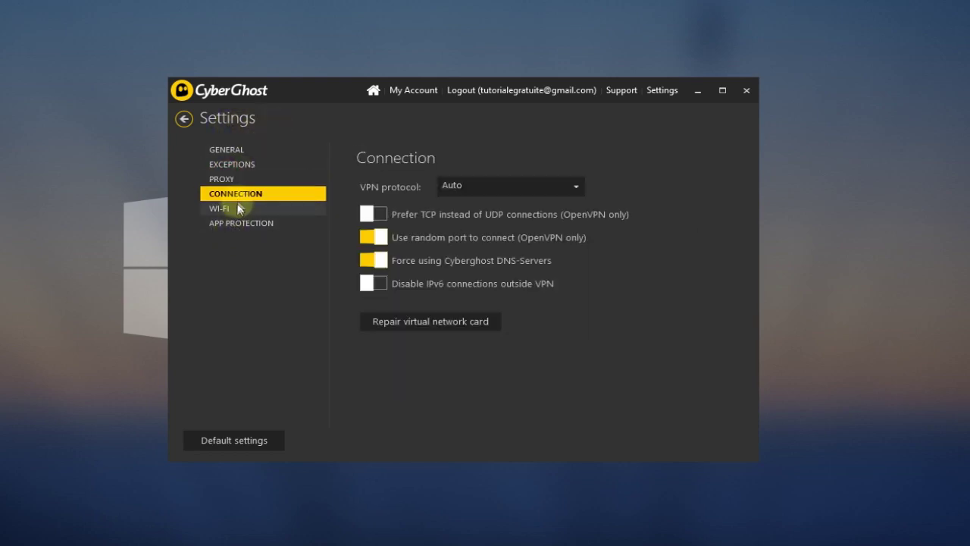
pyautogui.click(231, 210)
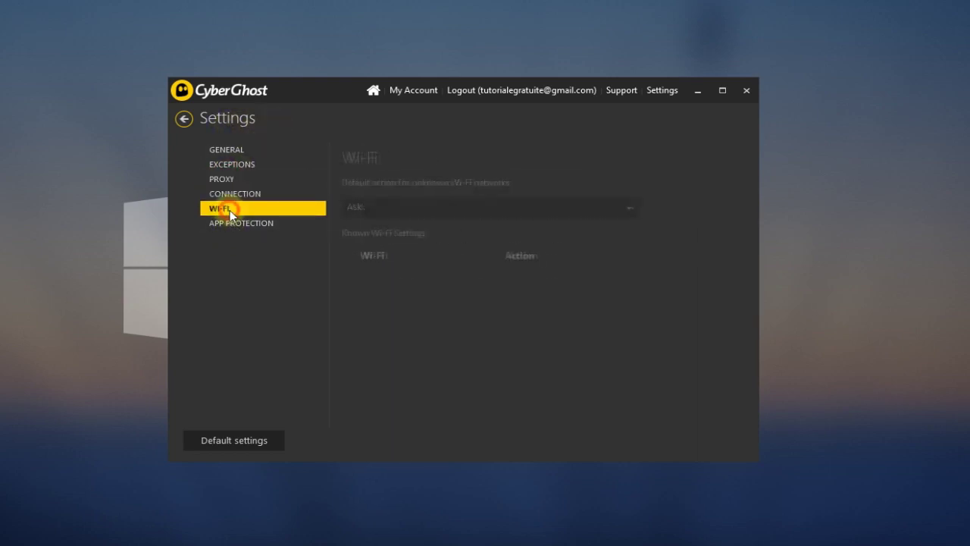
pyautogui.click(230, 224)
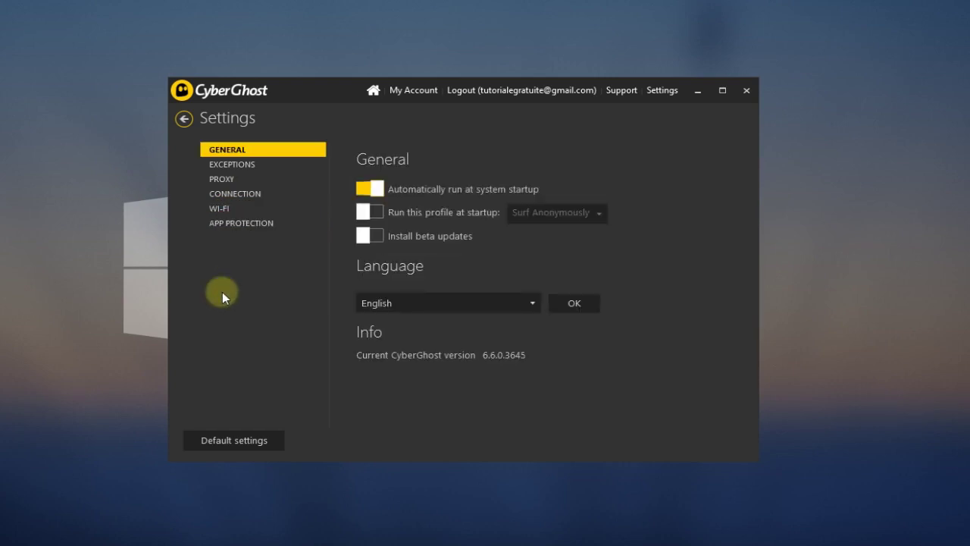
pyautogui.click(241, 165)
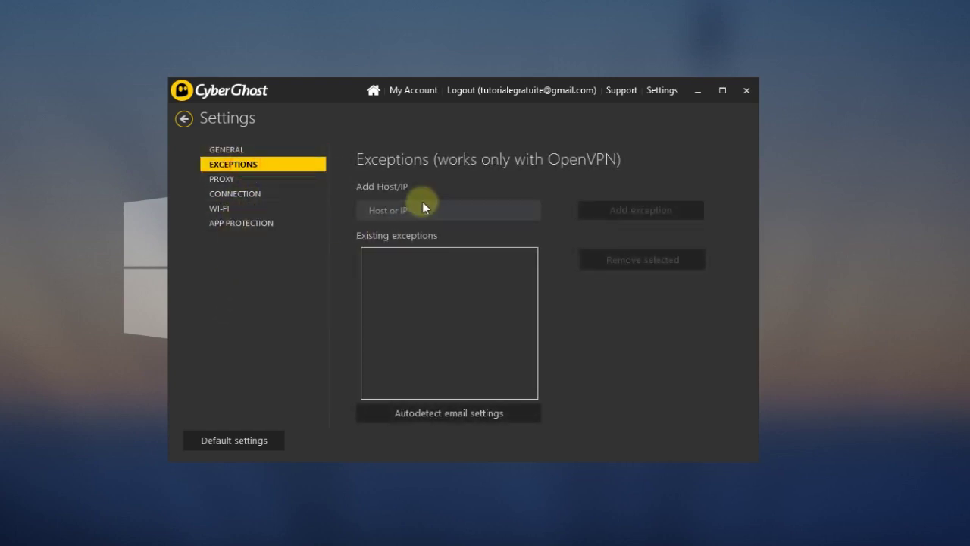
pyautogui.click(222, 179)
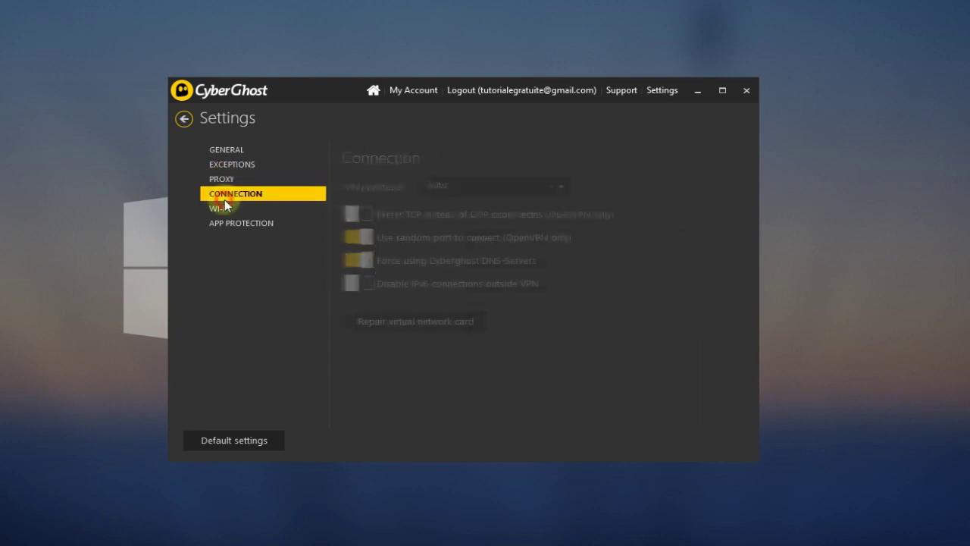
pyautogui.click(231, 210)
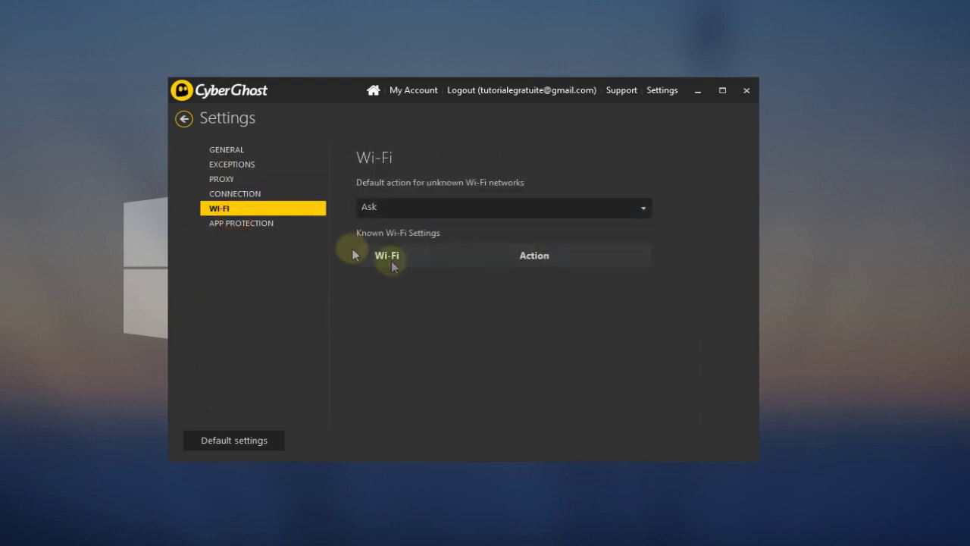
pyautogui.click(259, 194)
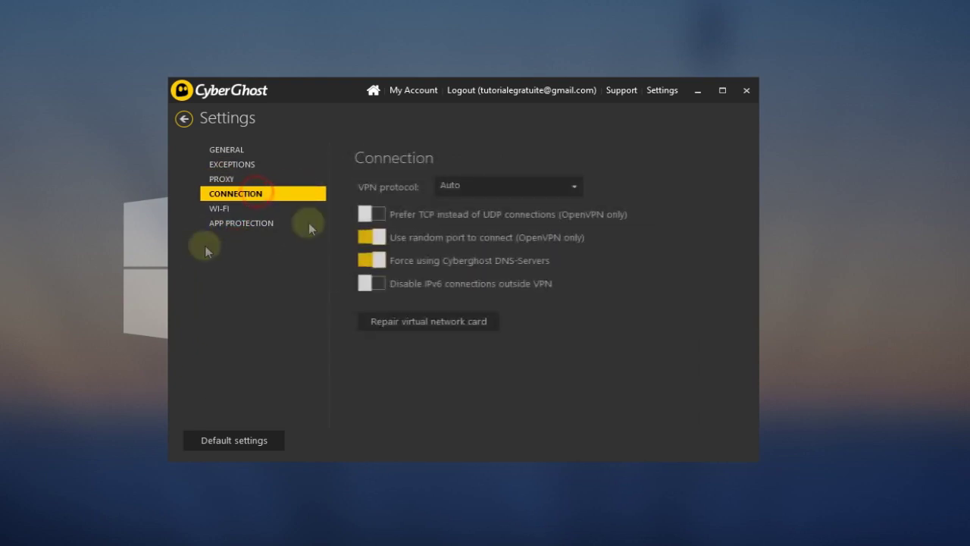
pyautogui.click(183, 119)
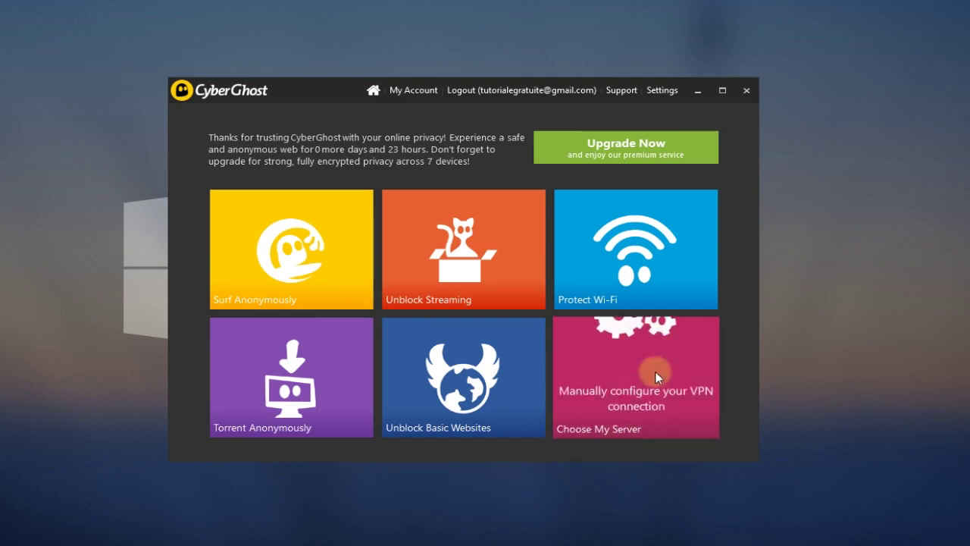
# - Pick Germany from the full country server list and connect to it
pyautogui.click(656, 374)
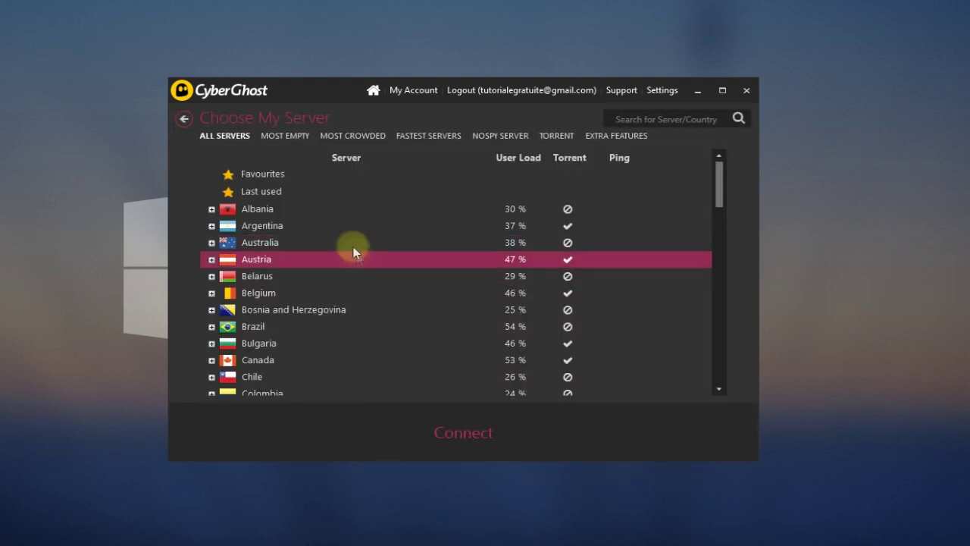
pyautogui.scroll(-3, 342, 227)
pyautogui.scroll(-3, 337, 222)
pyautogui.scroll(-5, 337, 221)
pyautogui.scroll(-4, 336, 221)
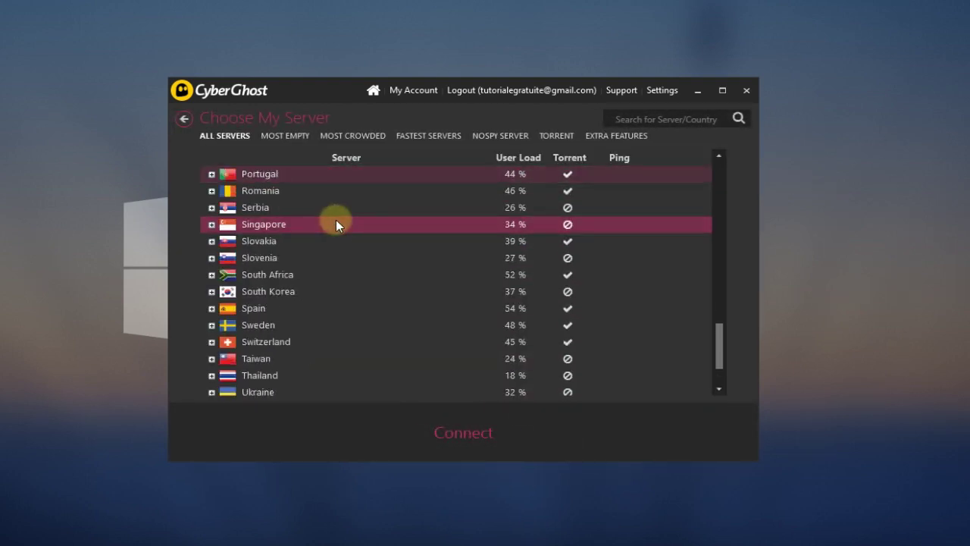
pyautogui.scroll(-1, 337, 221)
pyautogui.scroll(6, 324, 263)
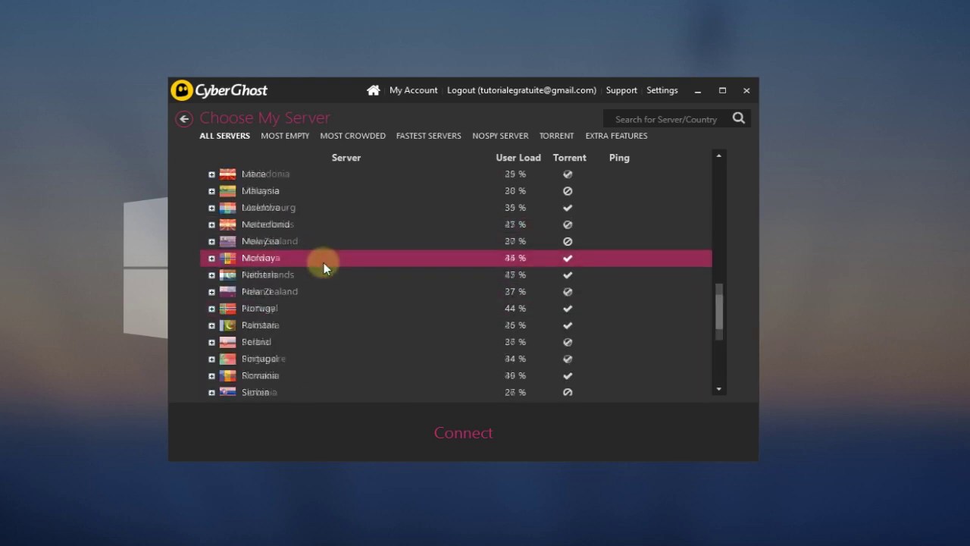
pyautogui.scroll(5, 323, 262)
pyautogui.scroll(4, 324, 262)
pyautogui.scroll(1, 324, 263)
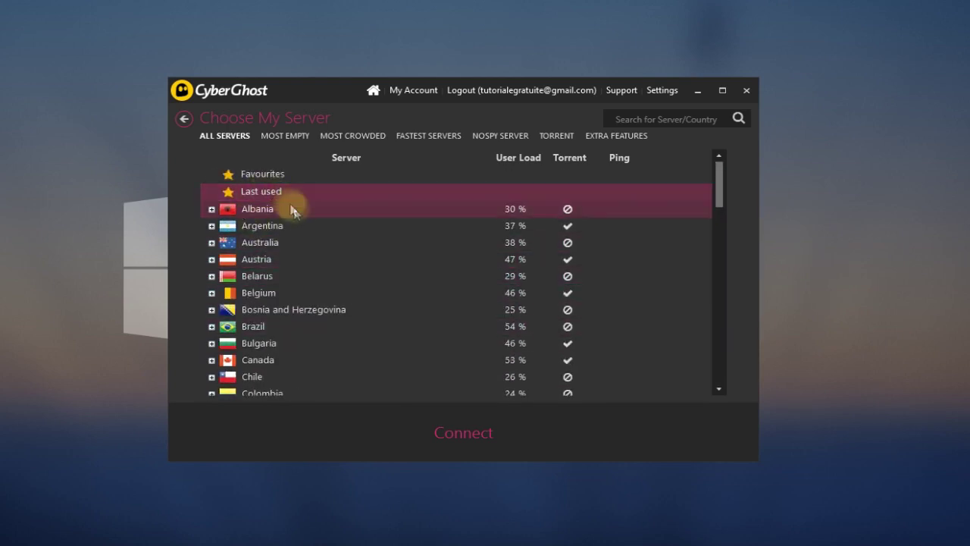
pyautogui.scroll(-5, 307, 282)
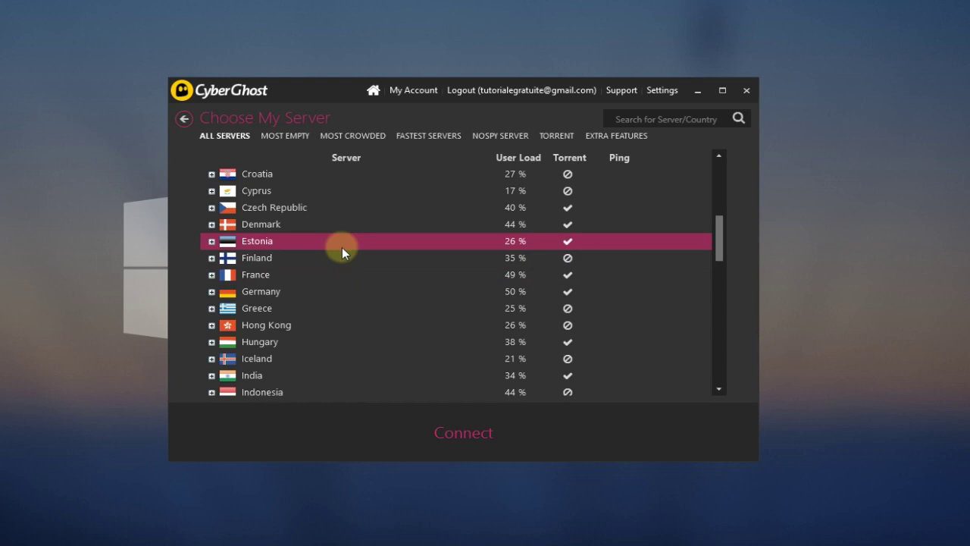
pyautogui.click(306, 292)
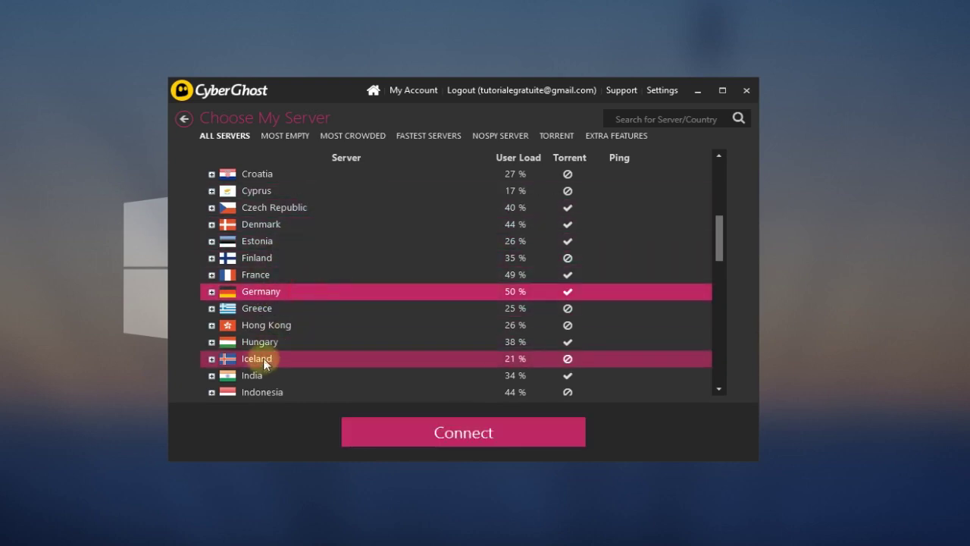
pyautogui.click(469, 433)
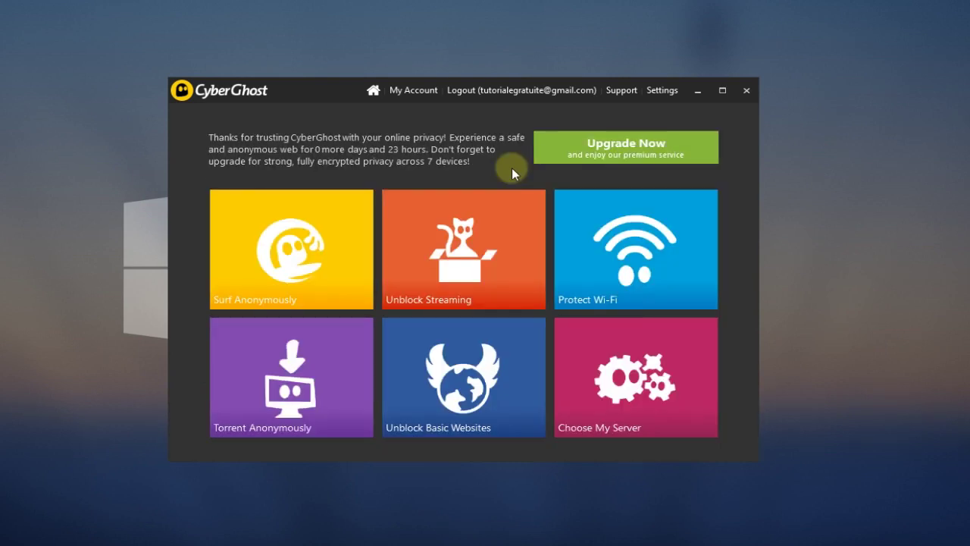
pyautogui.moveTo(636, 250)
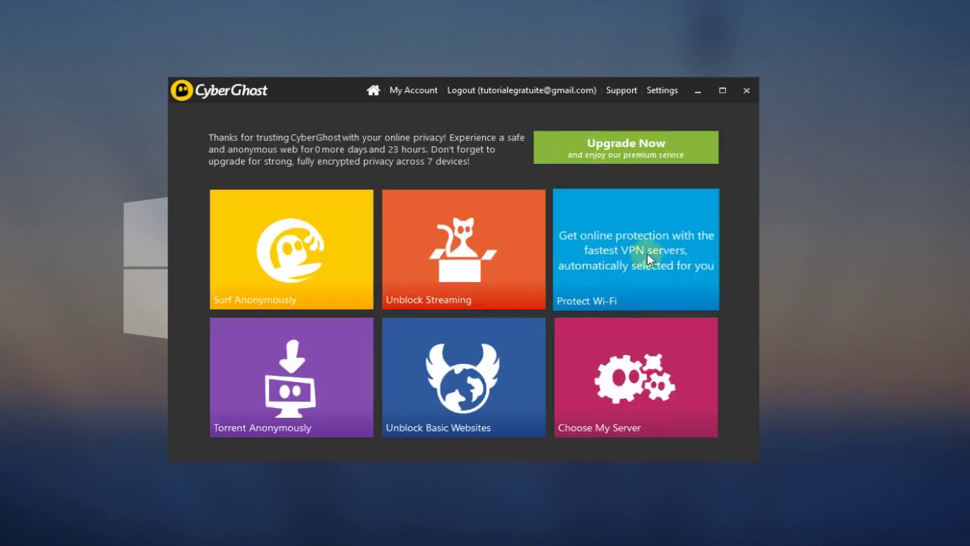
pyautogui.click(647, 253)
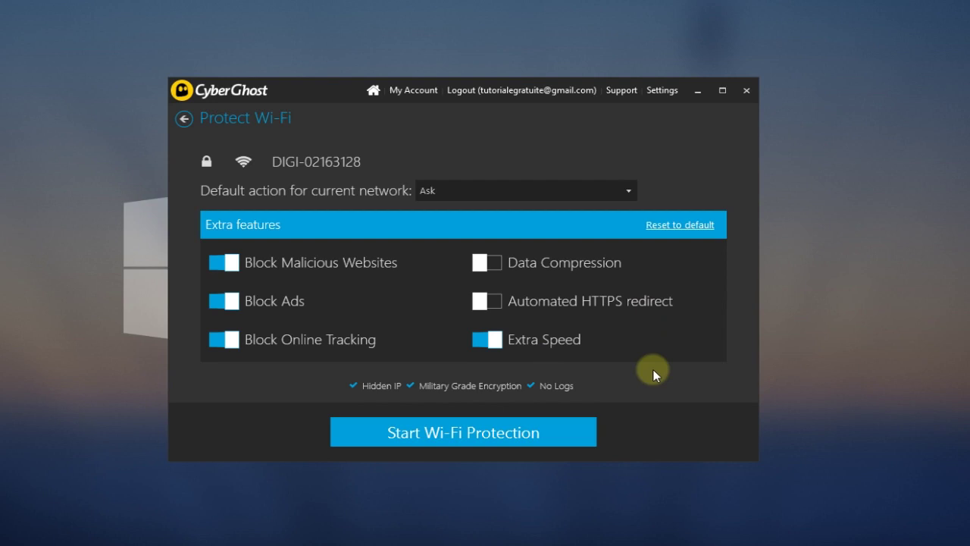
pyautogui.click(282, 119)
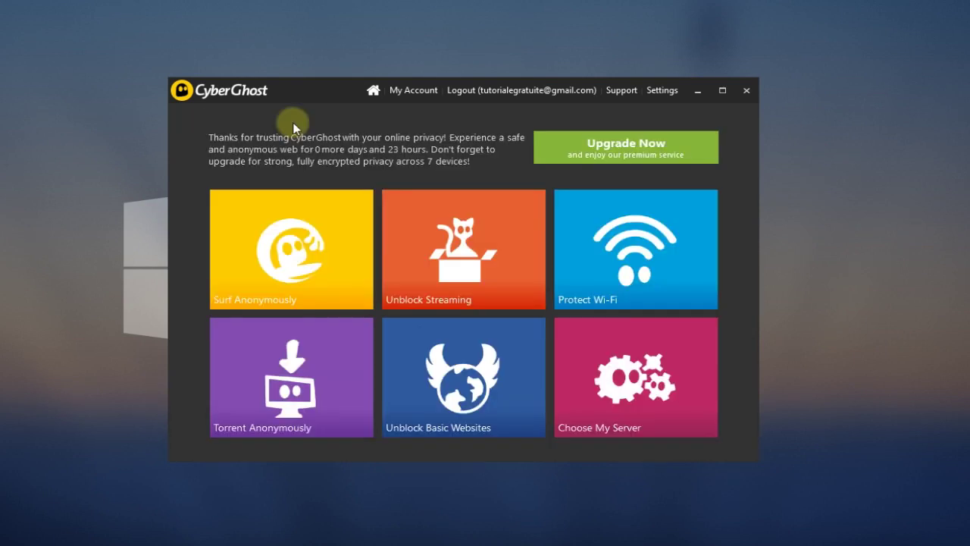
# - Open Surf Anonymously and view the country list, keeping Automatic selected
pyautogui.click(292, 247)
pyautogui.click(548, 182)
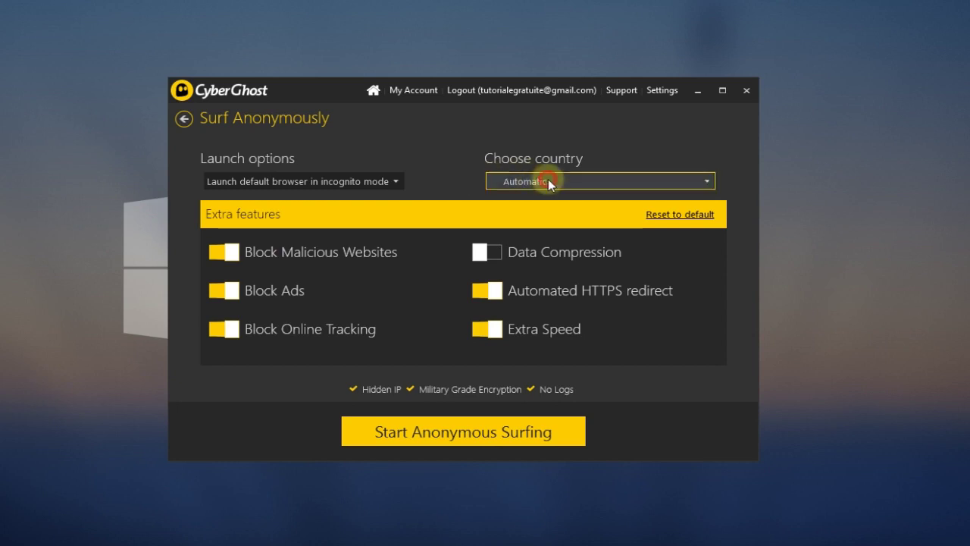
pyautogui.click(452, 154)
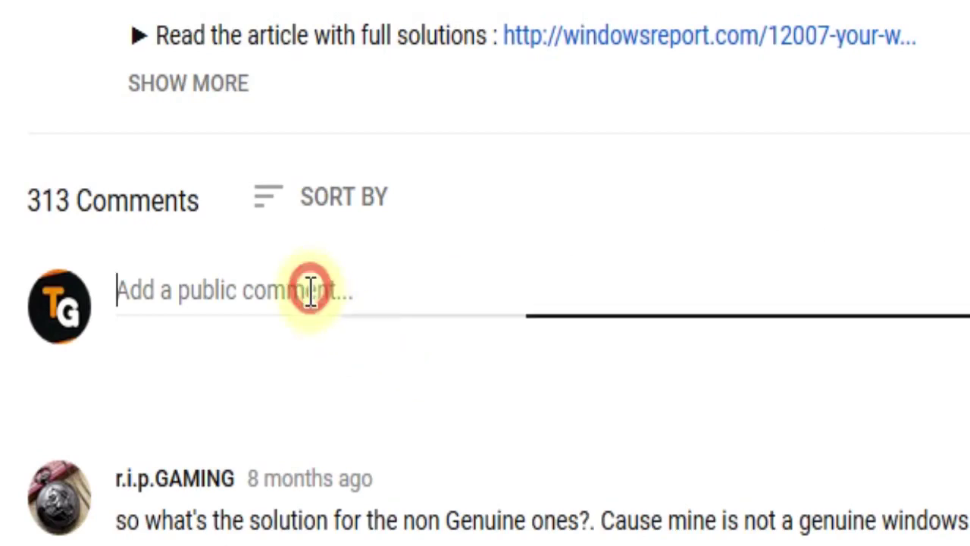
# - Type 'I have this problem' as a public comment on the YouTube video
pyautogui.write('I have t')
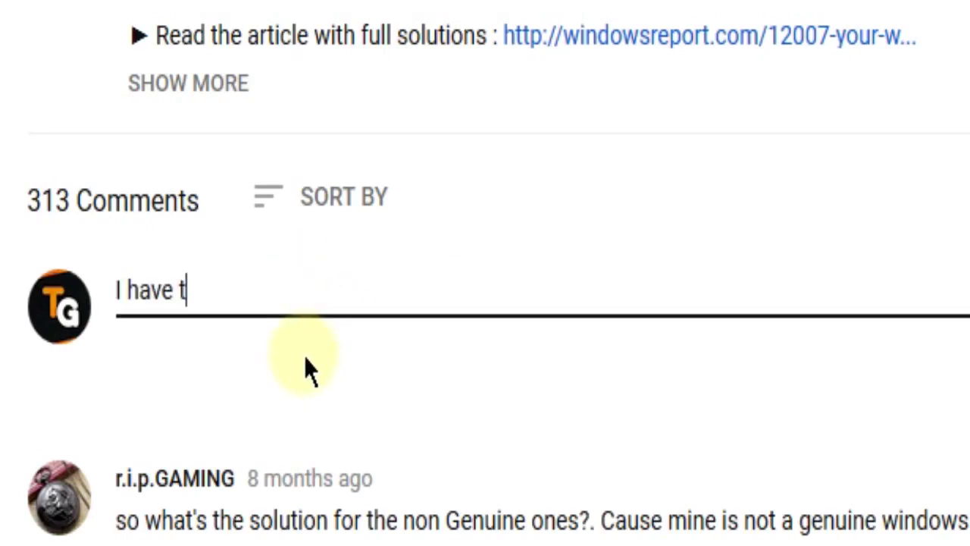
pyautogui.write('his problem')
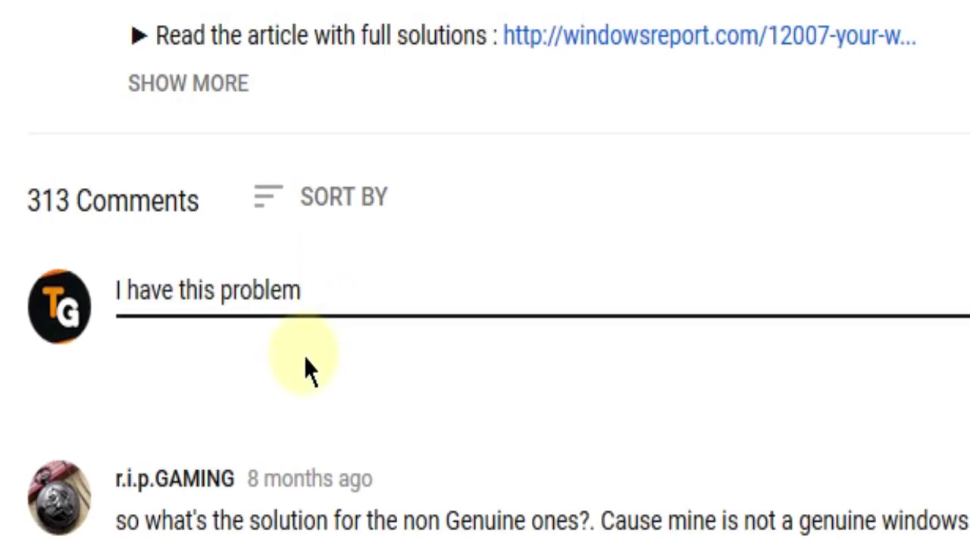